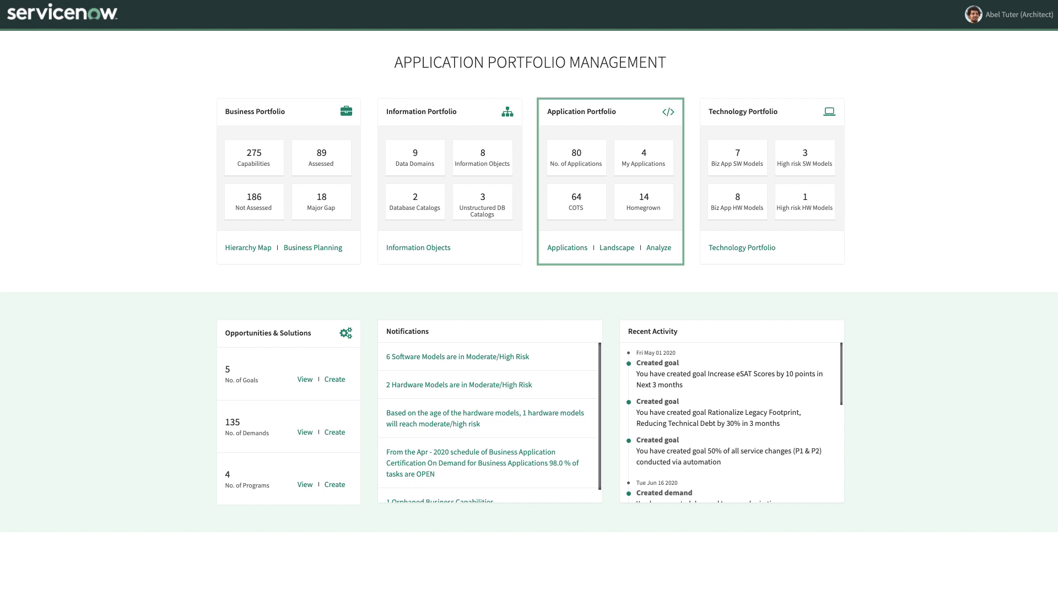
Sort the full applications list by Name and open the Attendance & Payroll Management System record
key(Tab)
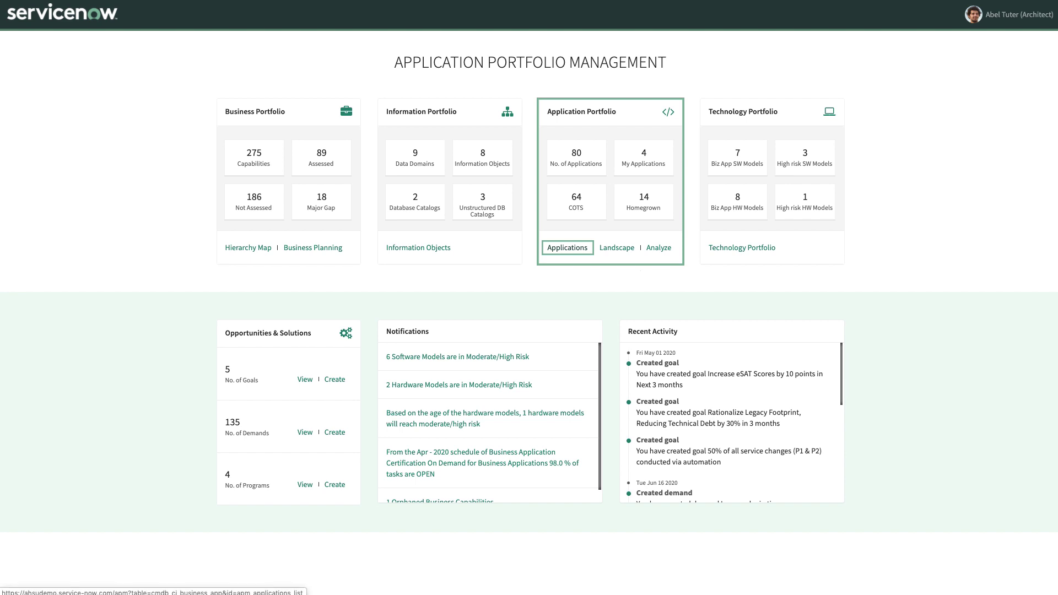
key(Return)
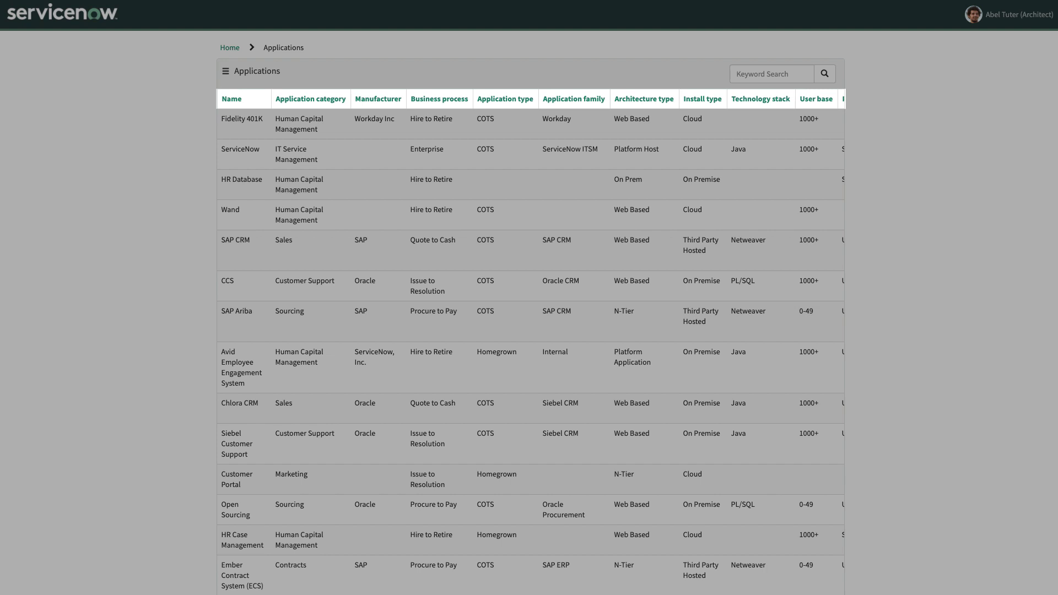
key(Tab)
key(Return)
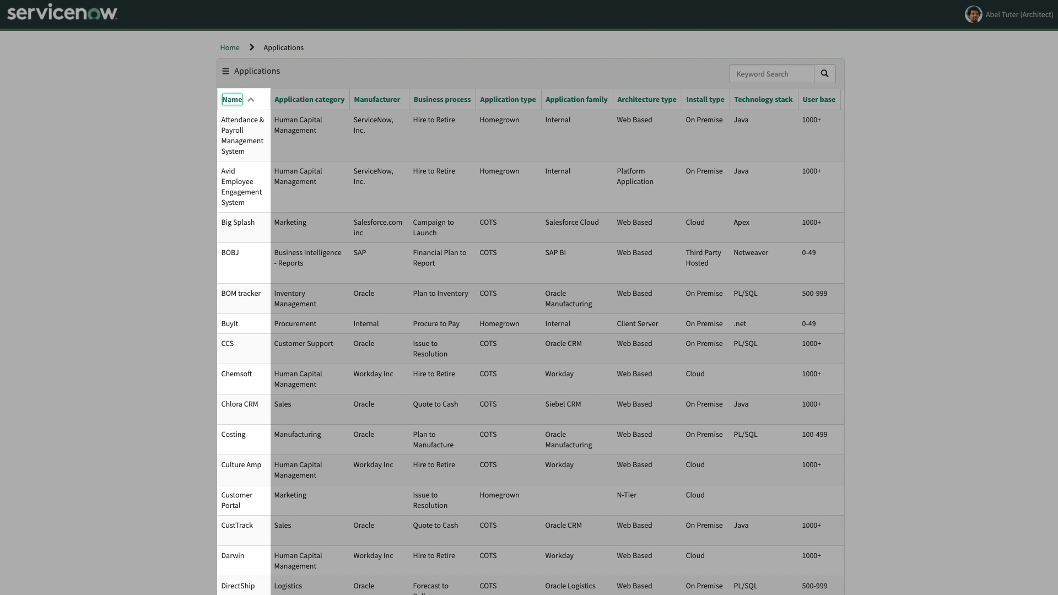
key(Tab)
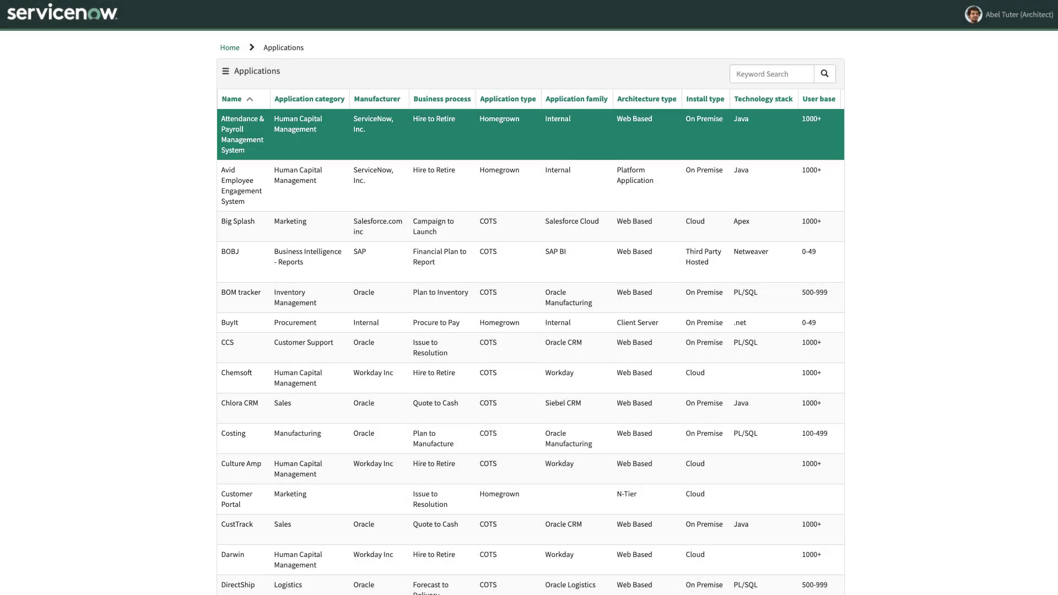
key(Return)
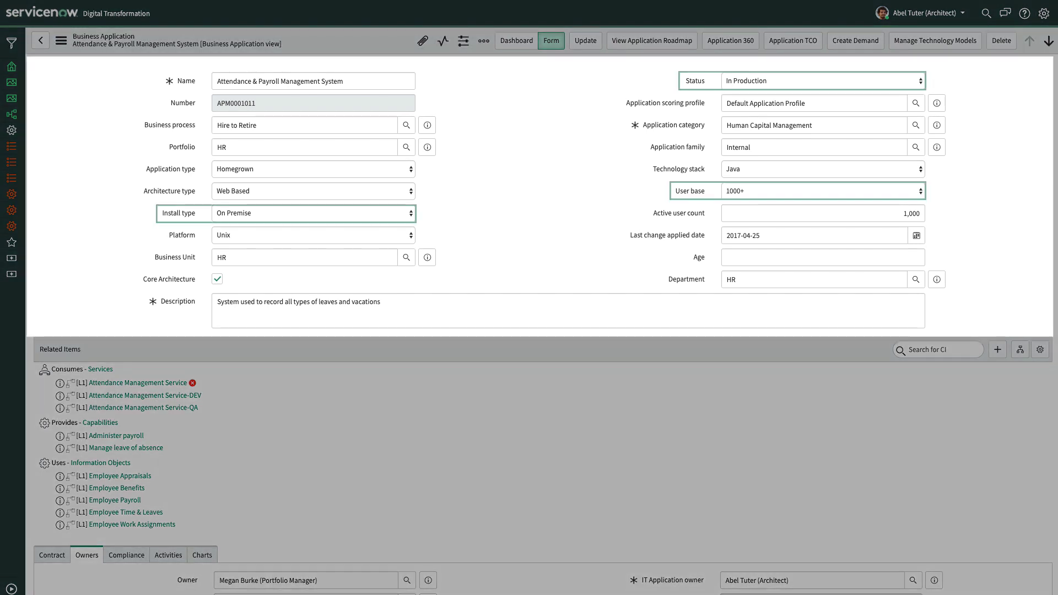
scroll(543, 325, down, 1)
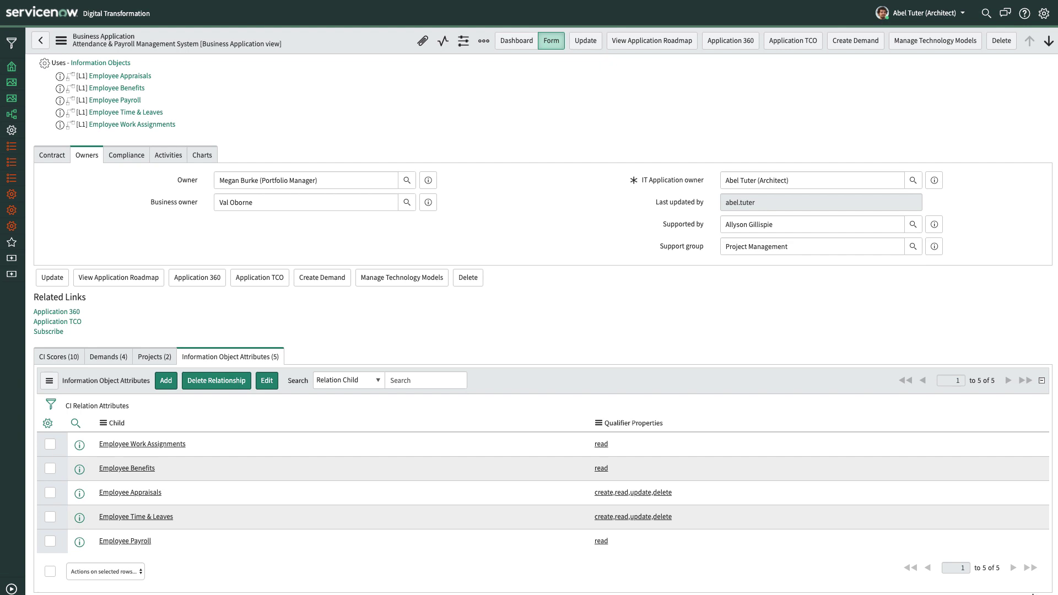
Add Employee Compensation Plan as an information object with create, read, update and delete permissions
click(166, 380)
text(Emp)
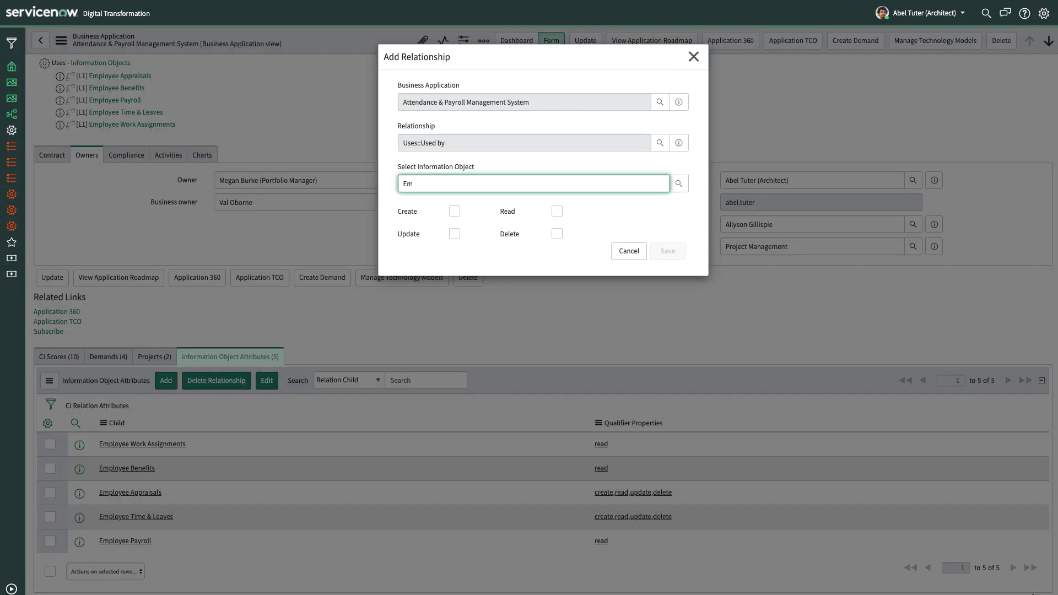
click(443, 198)
click(455, 211)
click(557, 211)
click(454, 234)
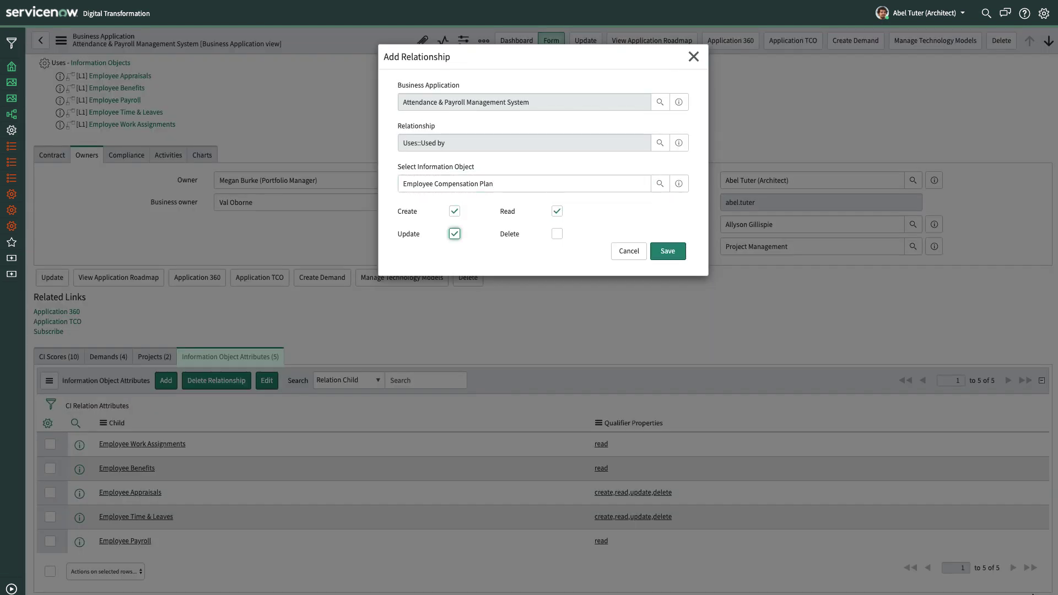
click(557, 234)
click(667, 251)
click(667, 251)
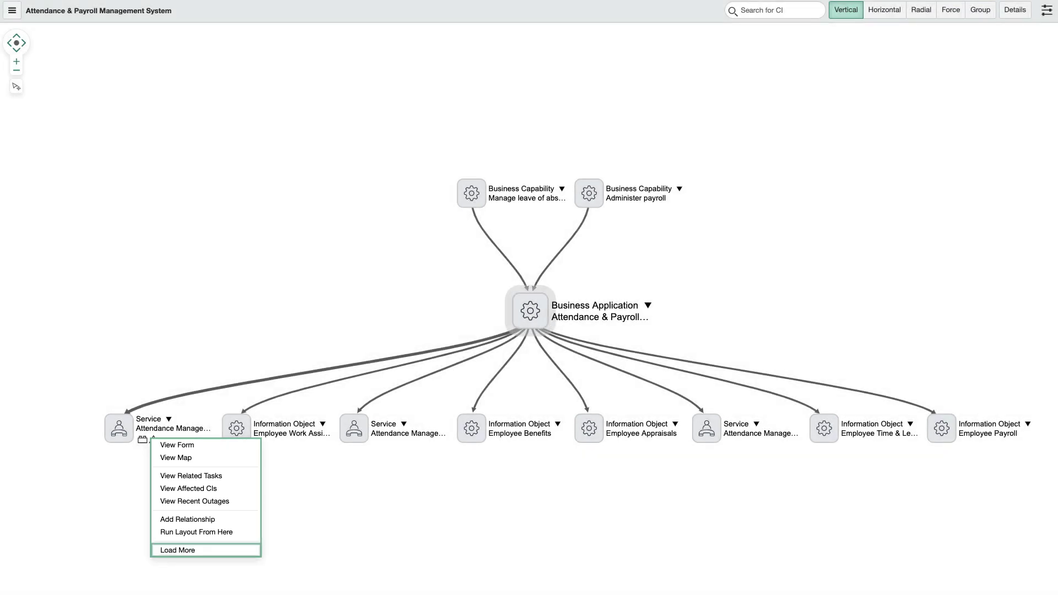
Load more related items under the first Service node in the dependency map
click(178, 550)
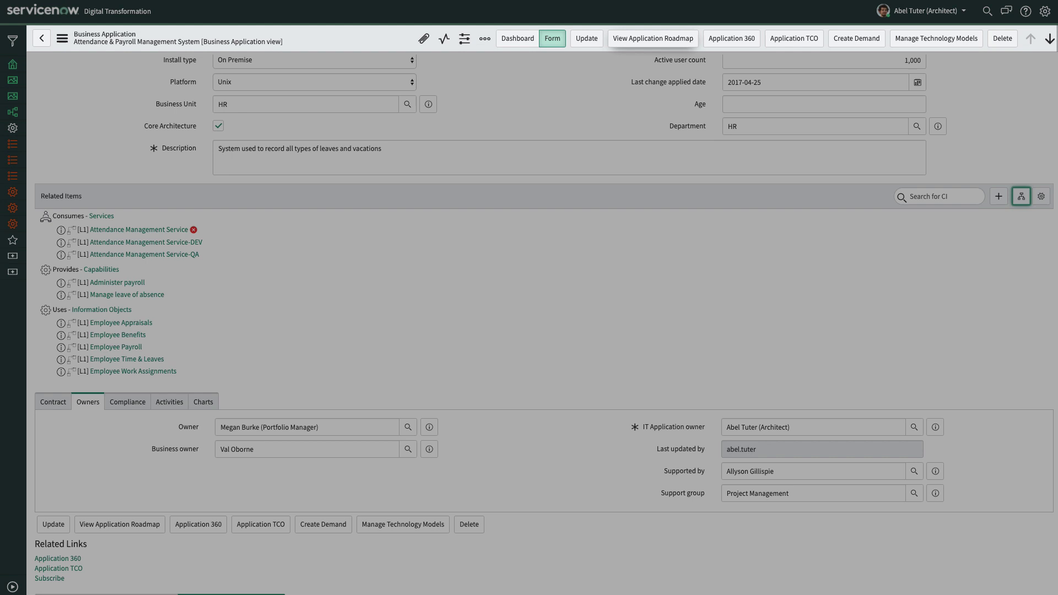
Group the application roadmap by Strategies, expanding Technology to Drive Growth and Keep Employees Engaged & Productive
click(653, 38)
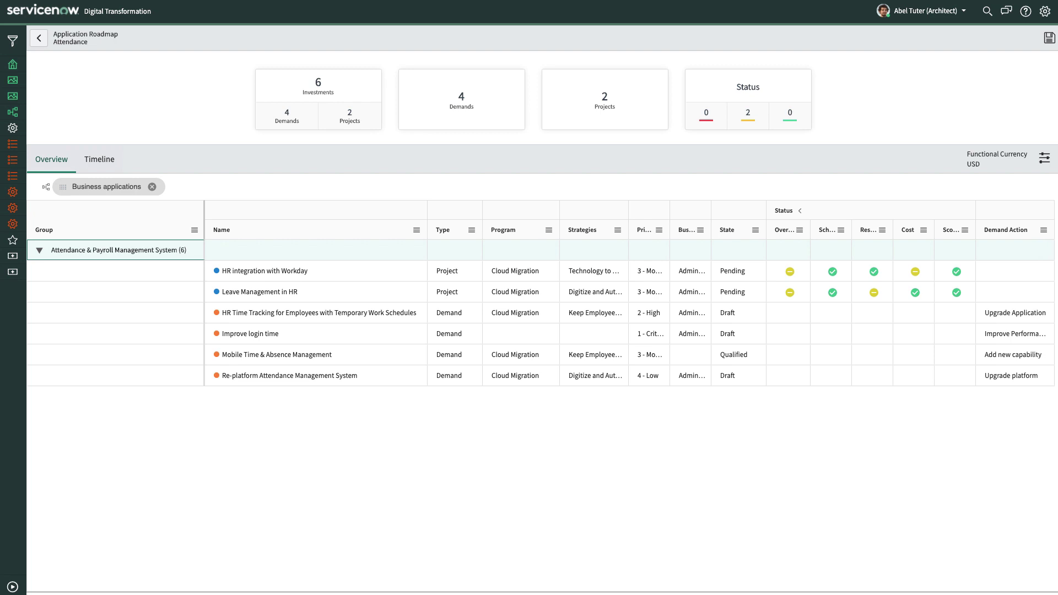
drag(584, 230, 245, 185)
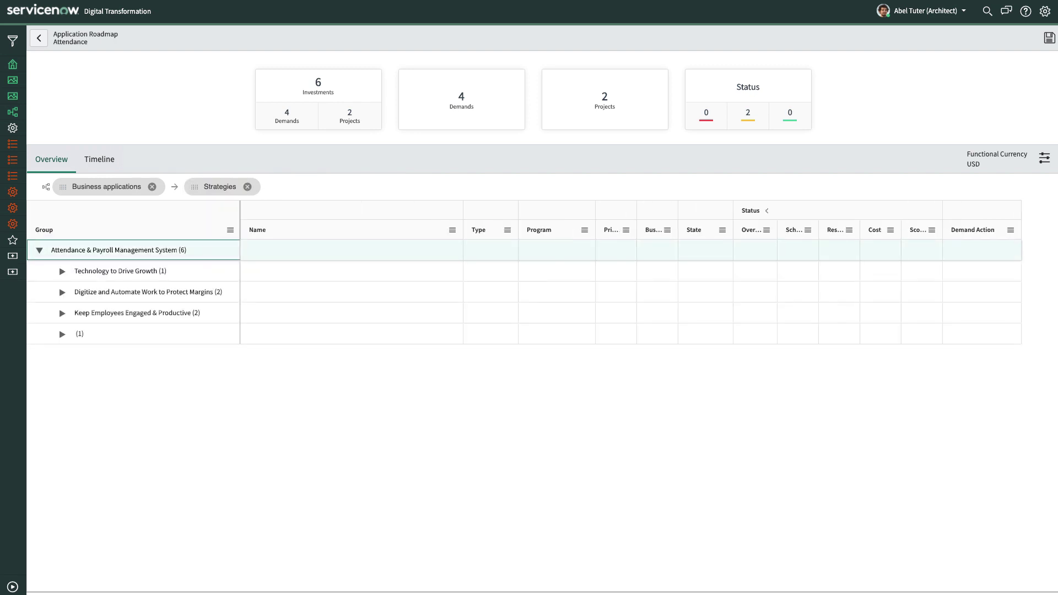
click(63, 271)
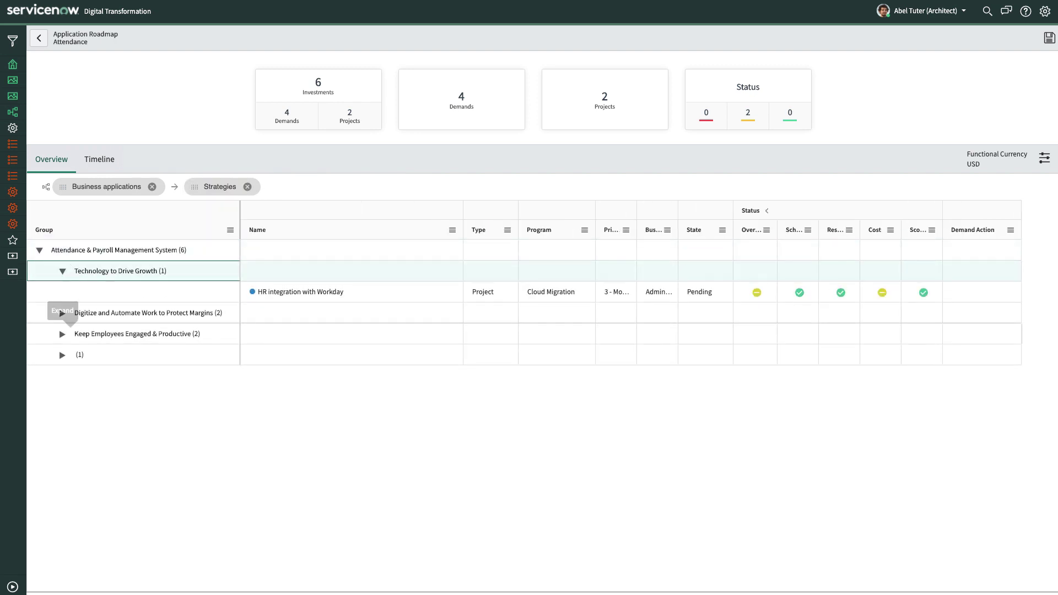
click(62, 334)
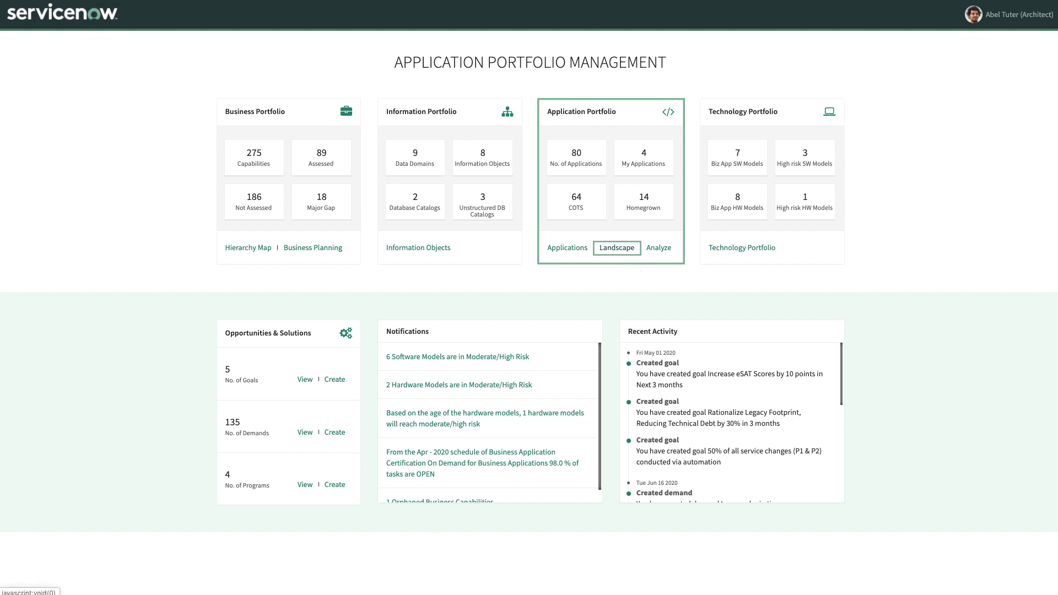
In the Application Landscape, stack the Top 10 user-base chart by Application family
click(616, 248)
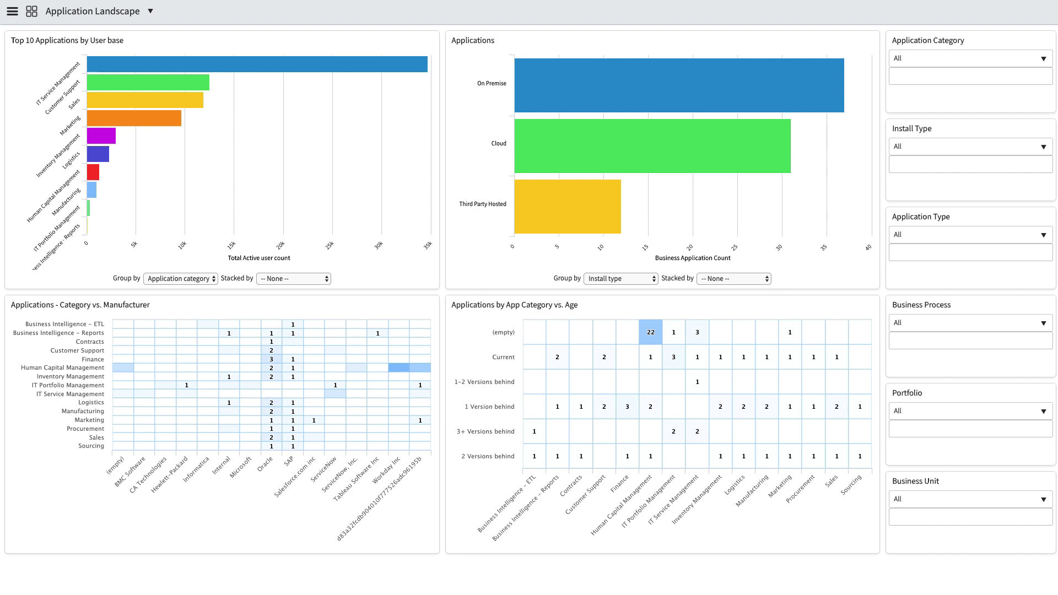
click(293, 278)
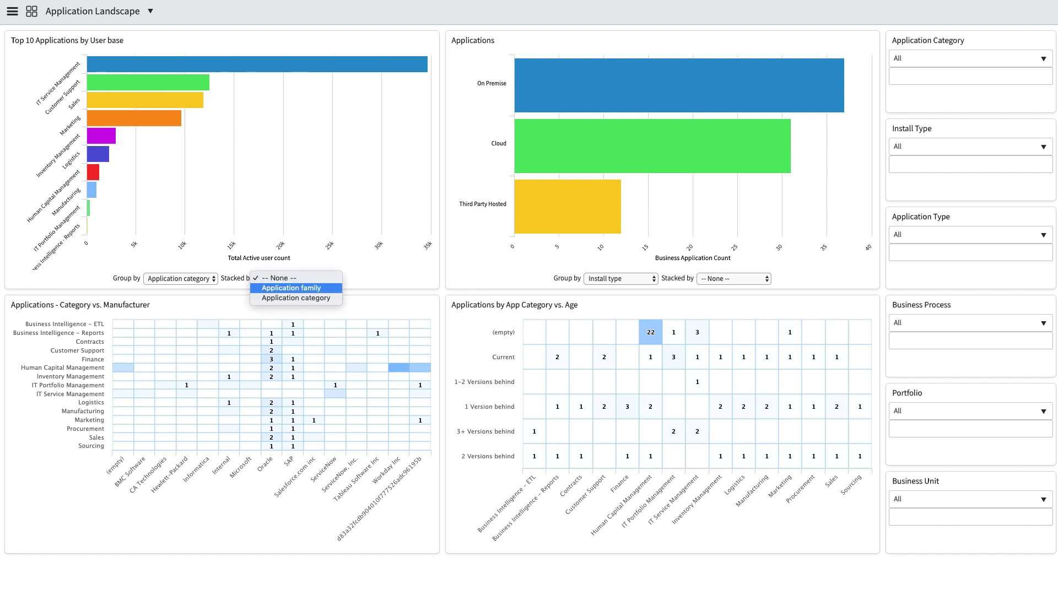
click(292, 289)
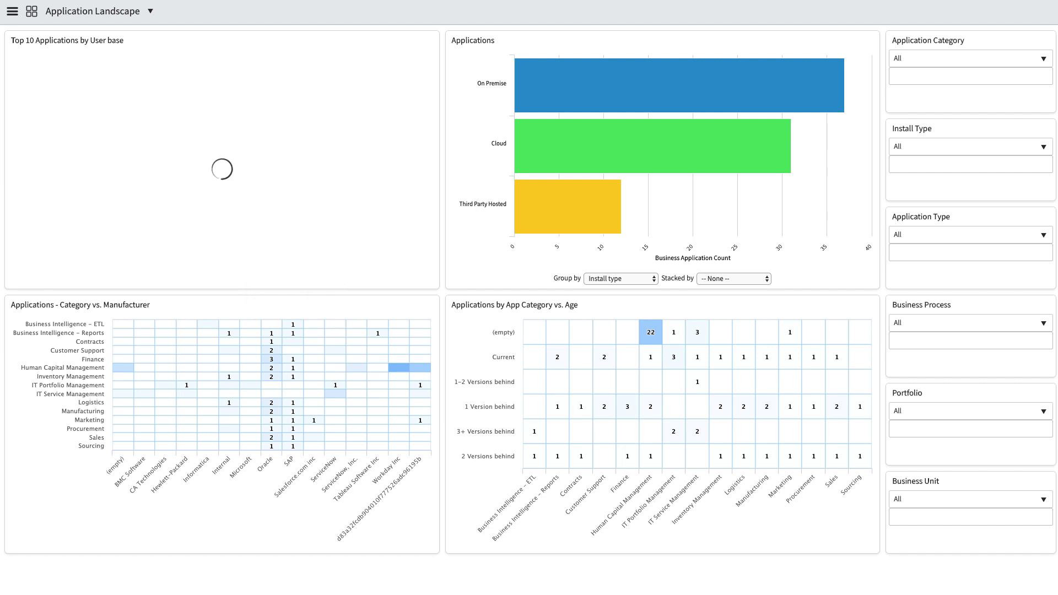
Stack the install-type applications chart by Technology stack
mouse_move(264, 62)
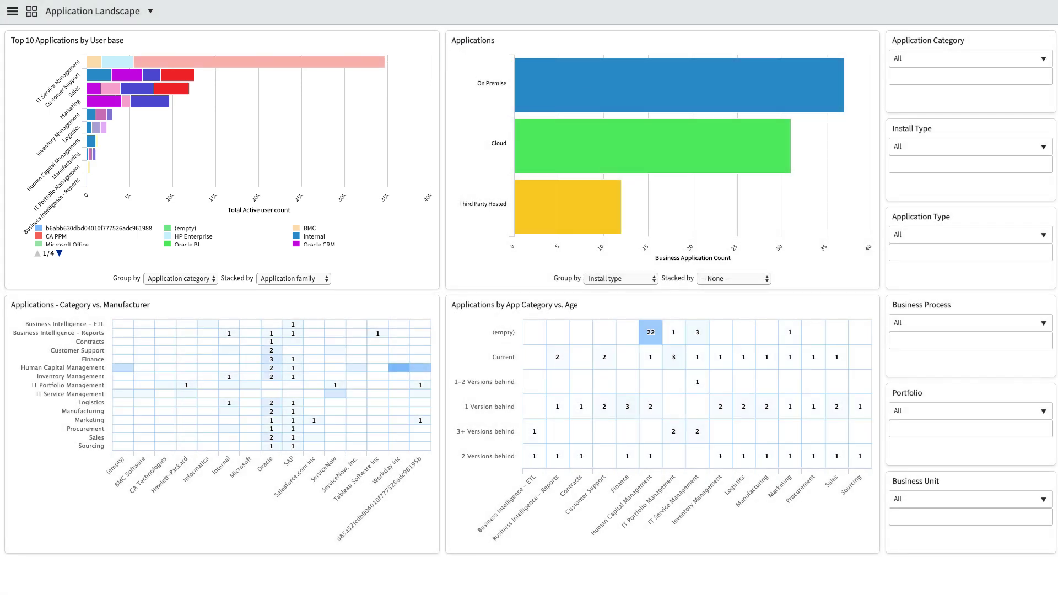
click(733, 278)
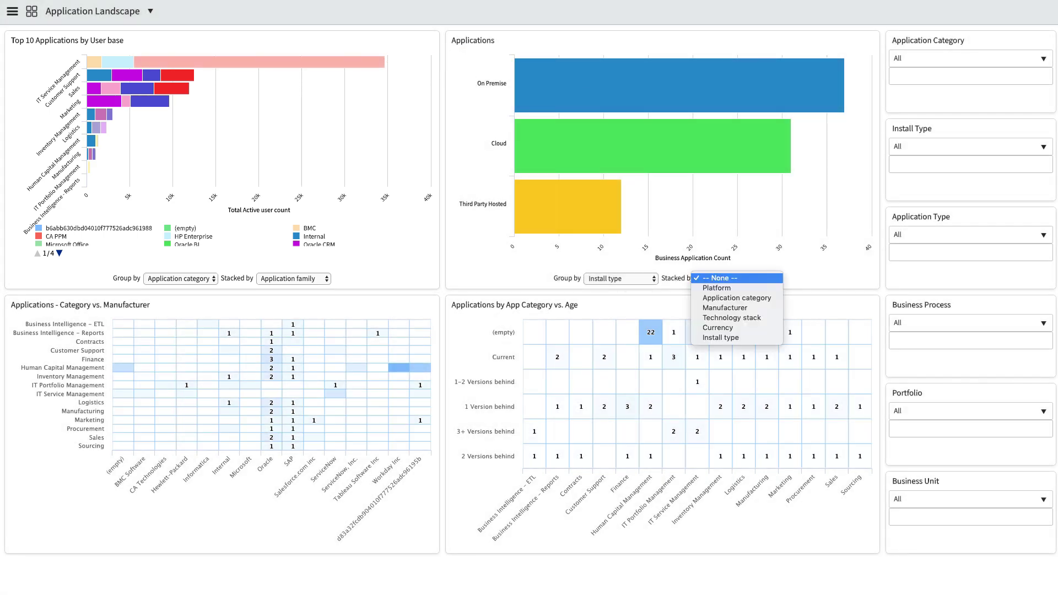
key(Down)
key(Down)
key(Down)
key(Down)
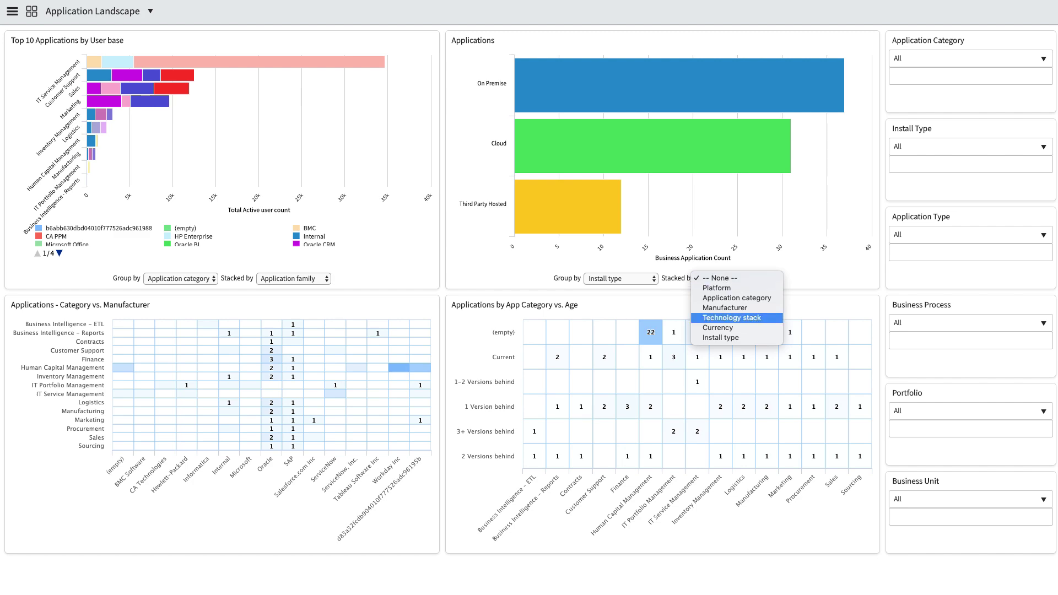
key(Return)
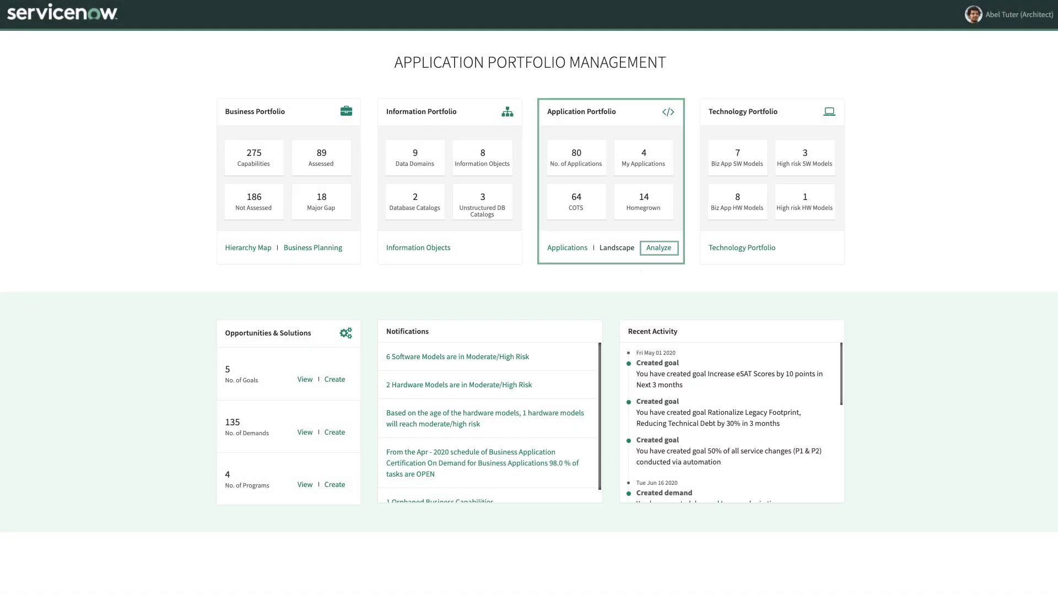
In the group analysis, filter applications to an application score greater than 5
click(658, 248)
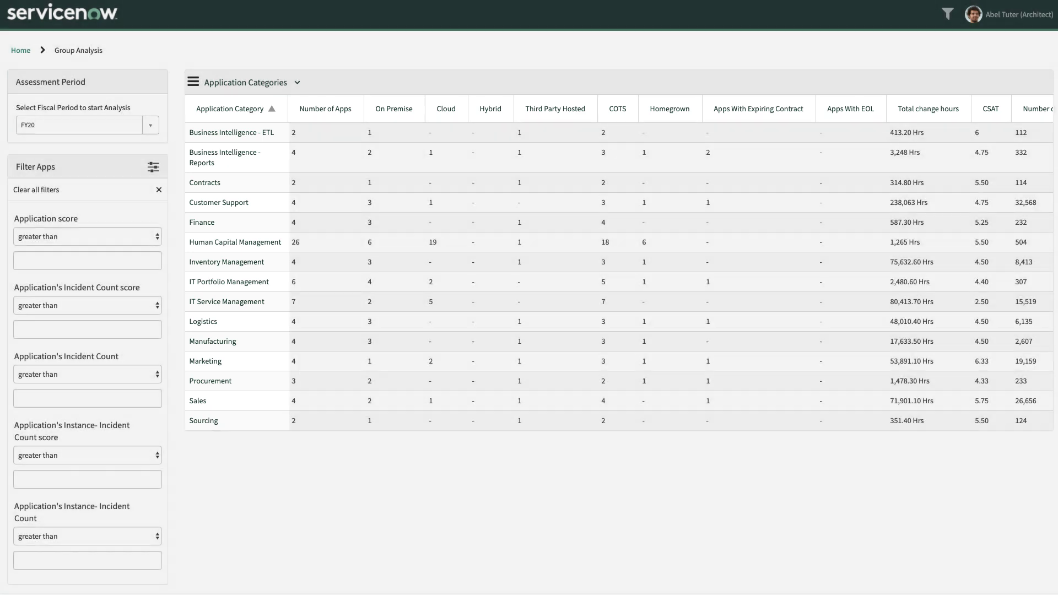
click(88, 260)
text(5)
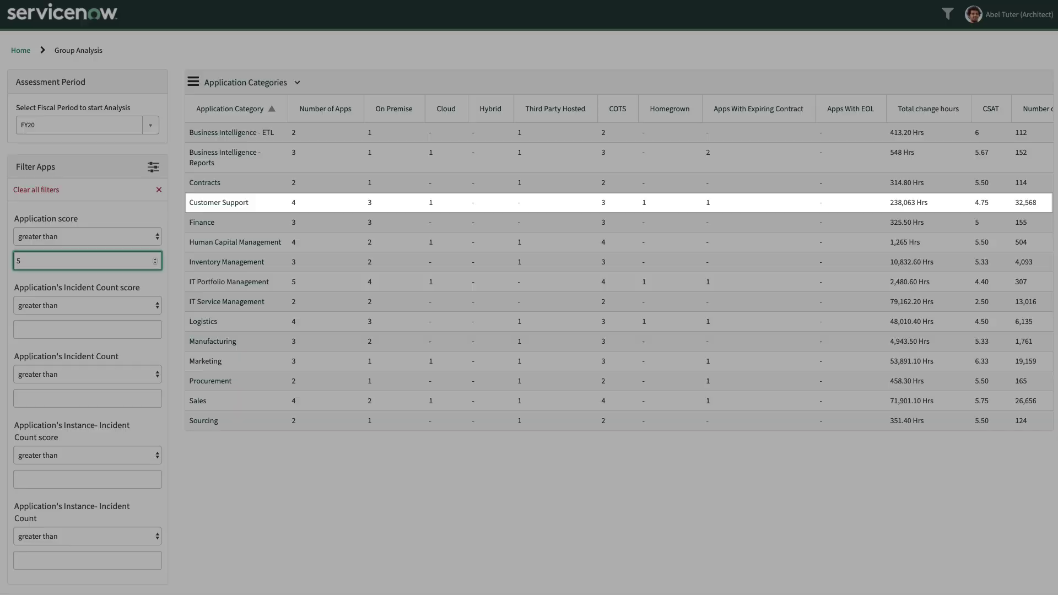
Drill into Customer Support and create and save a demand replacing Legacy Customer Service
click(219, 203)
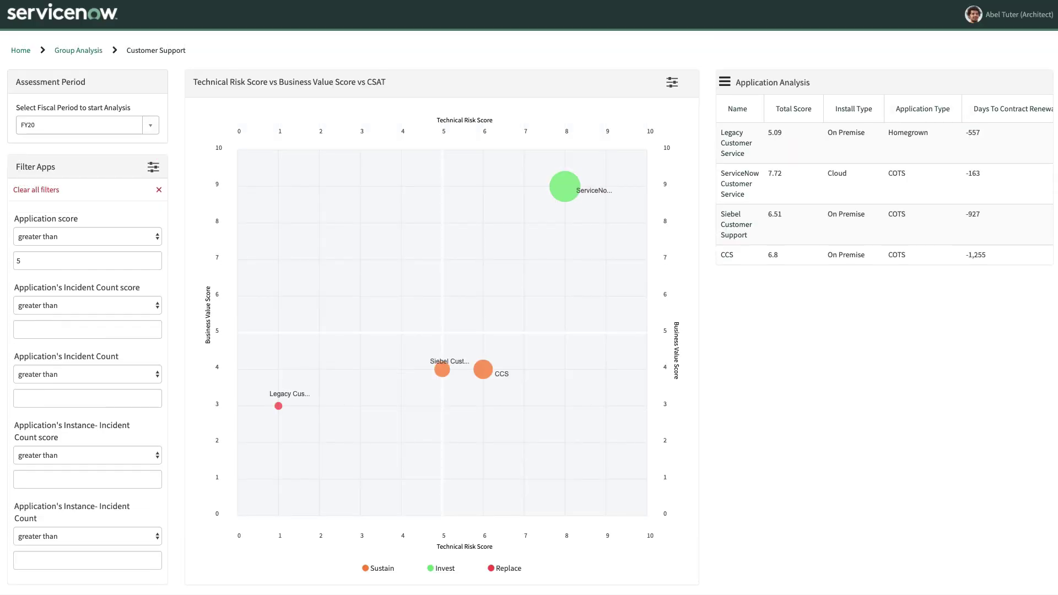
mouse_move(278, 406)
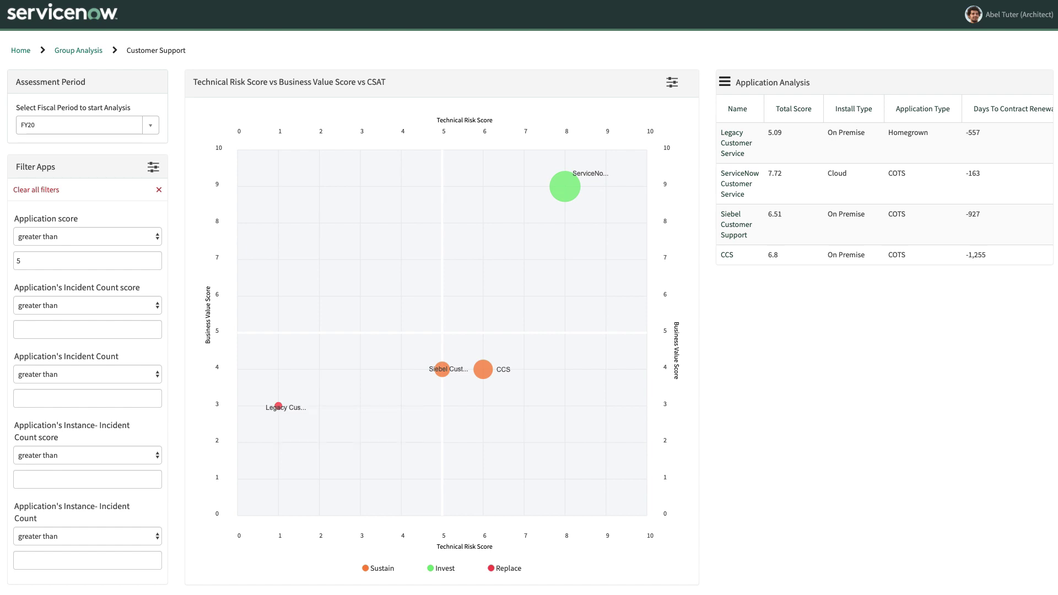
right_click(278, 406)
click(308, 416)
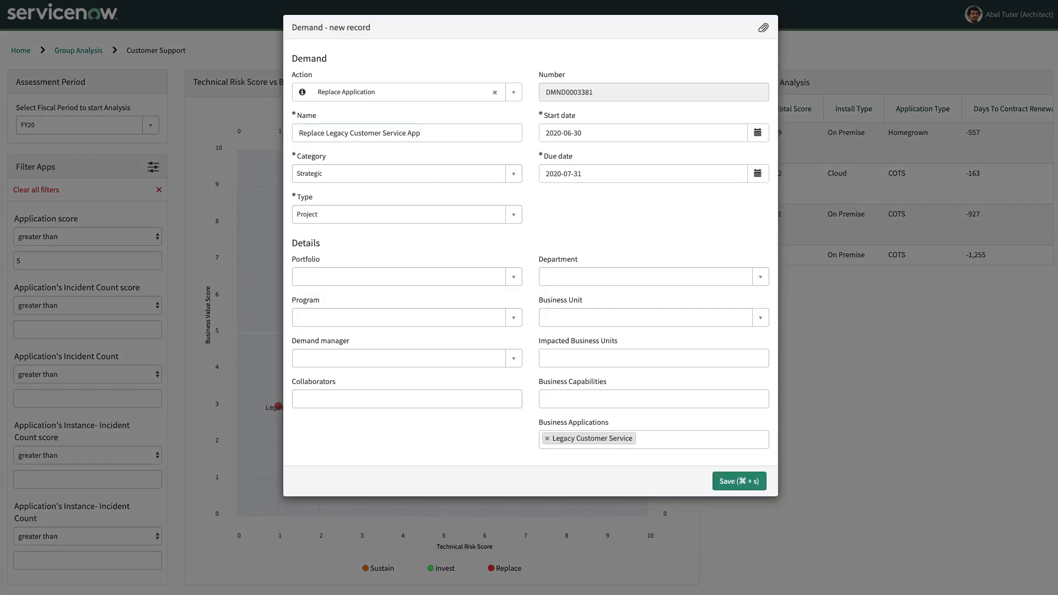
key(super+s)
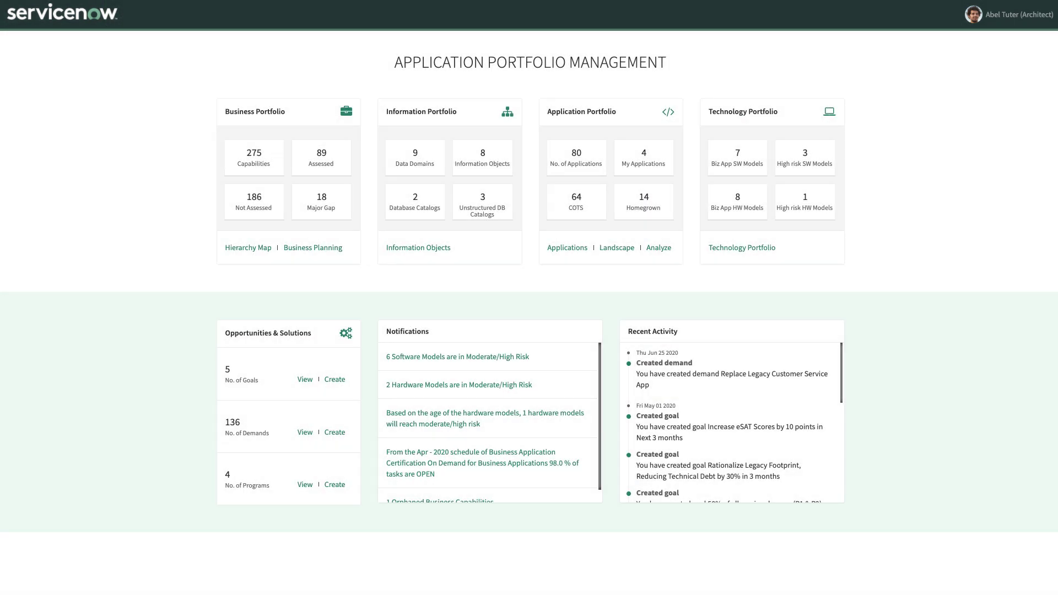
In Business Planning, list the enterprise strategies and open Keep Employees Engaged & Productive
click(313, 248)
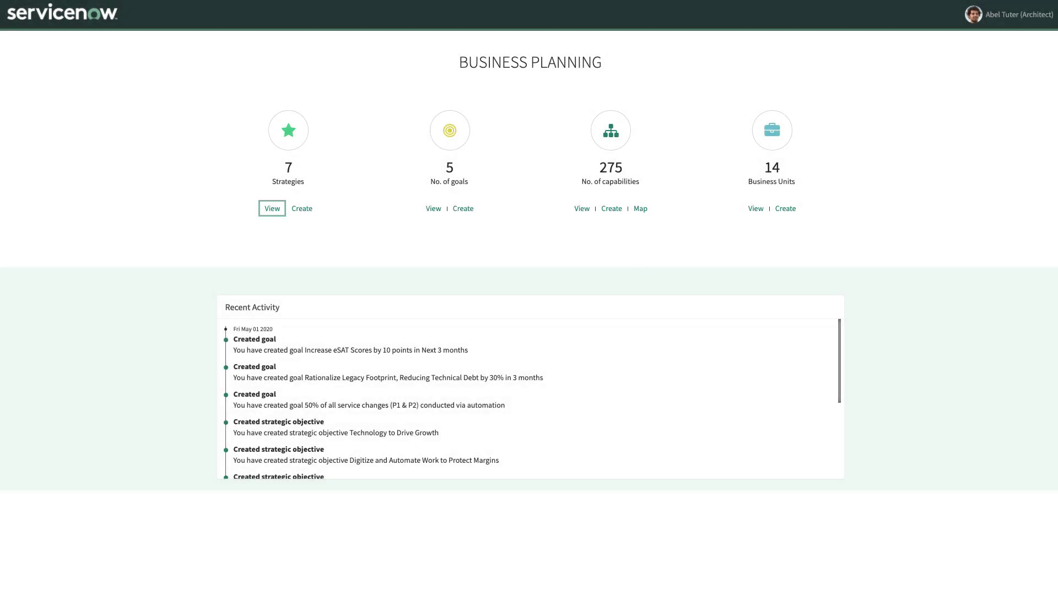
click(272, 208)
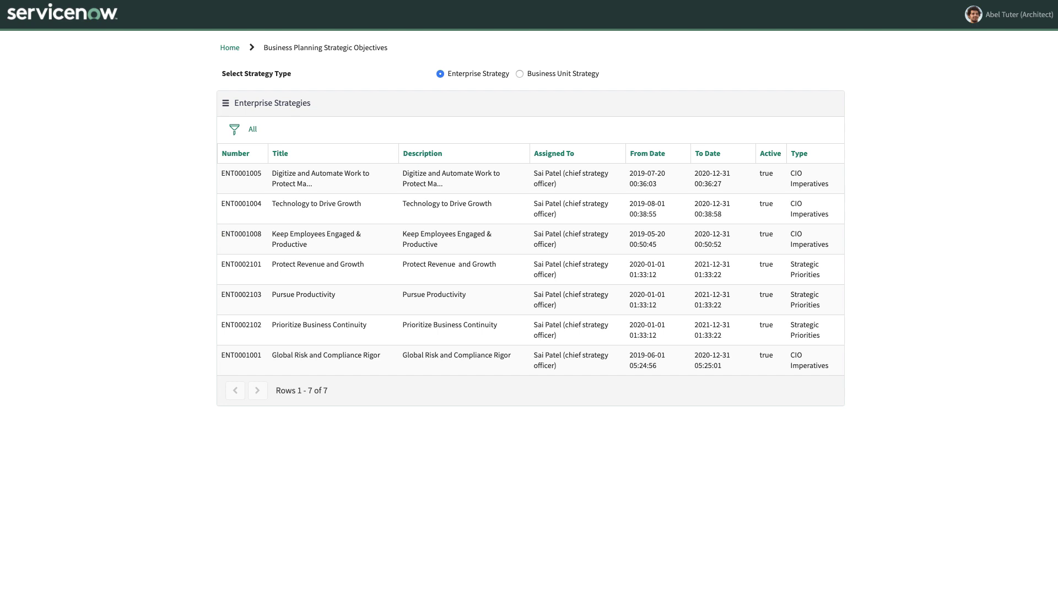
click(241, 234)
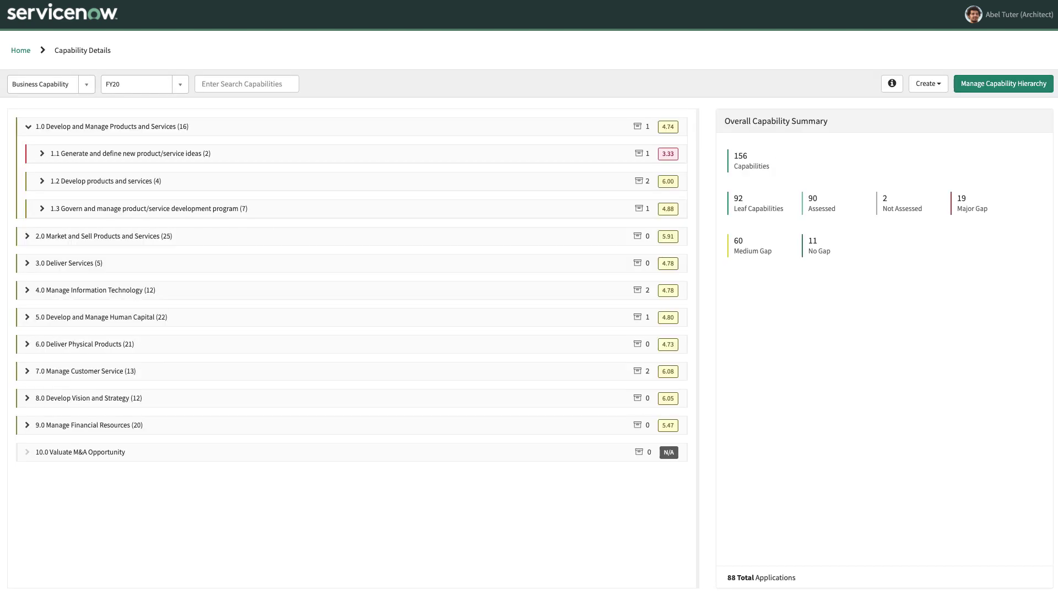
Check the capability view choices, leaving the Business Capability view unchanged
click(52, 85)
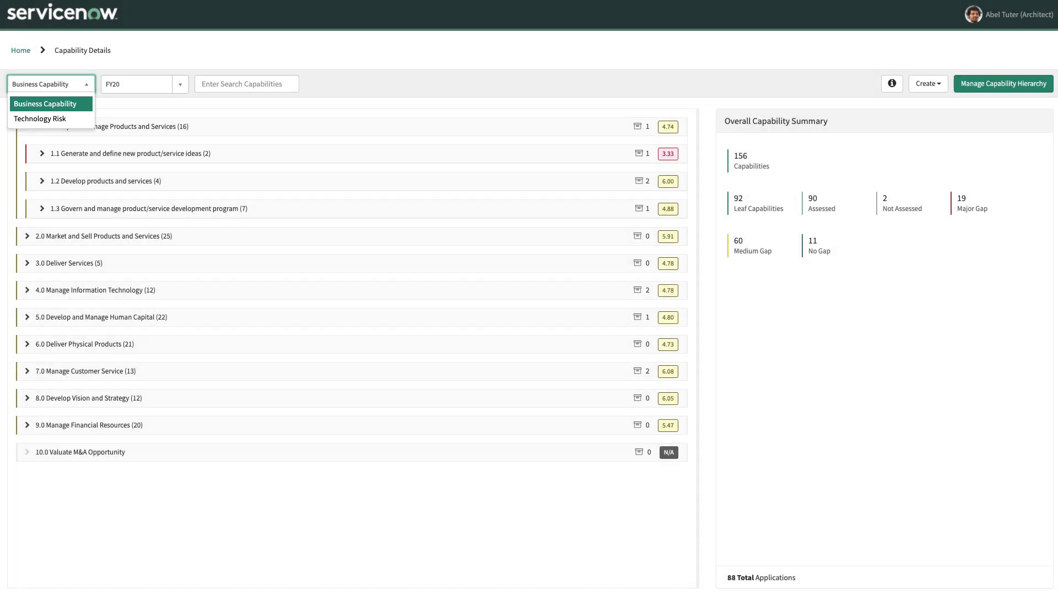
key(Escape)
click(352, 524)
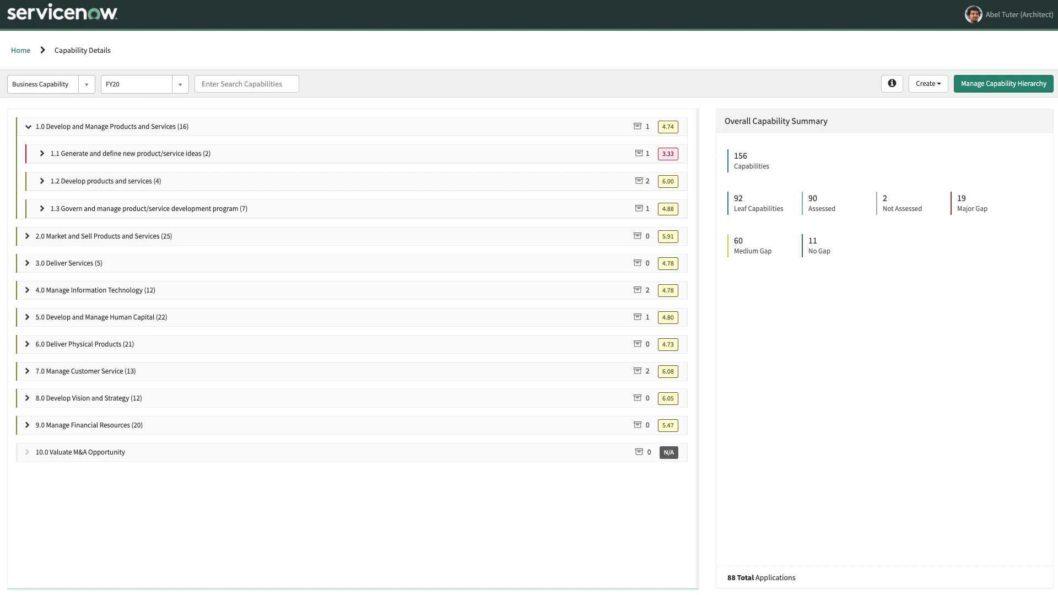
Expand Develop and Manage Human Capital and list Manage and administer benefits' supporting applications
click(27, 317)
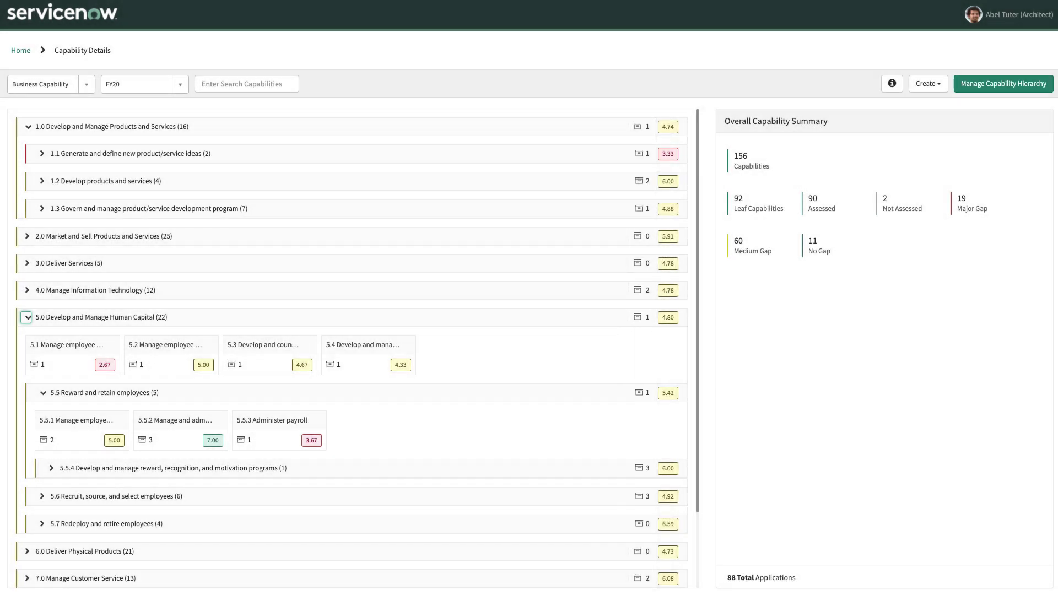
click(82, 430)
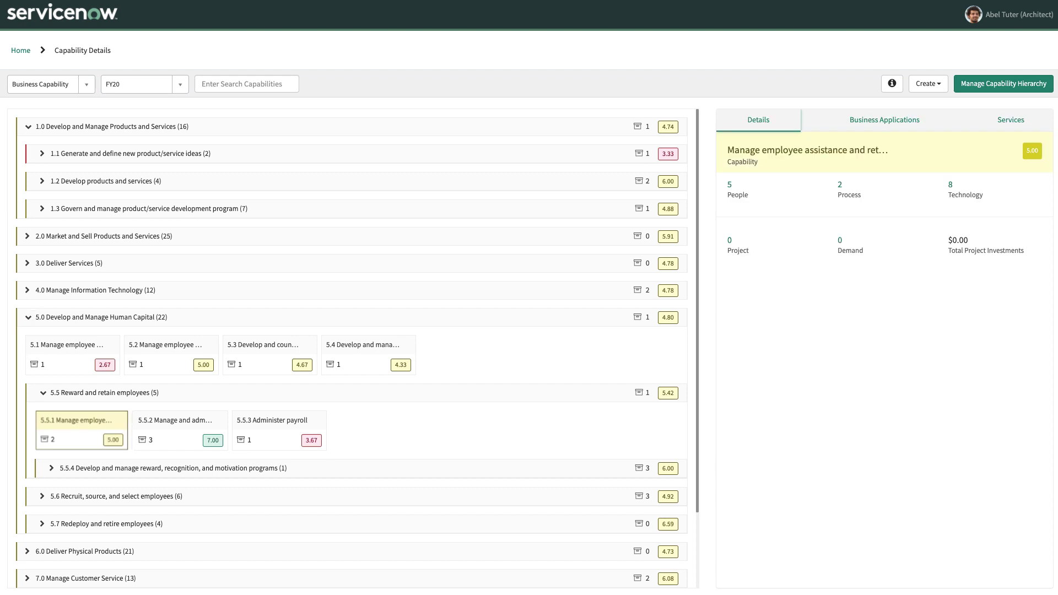
click(181, 430)
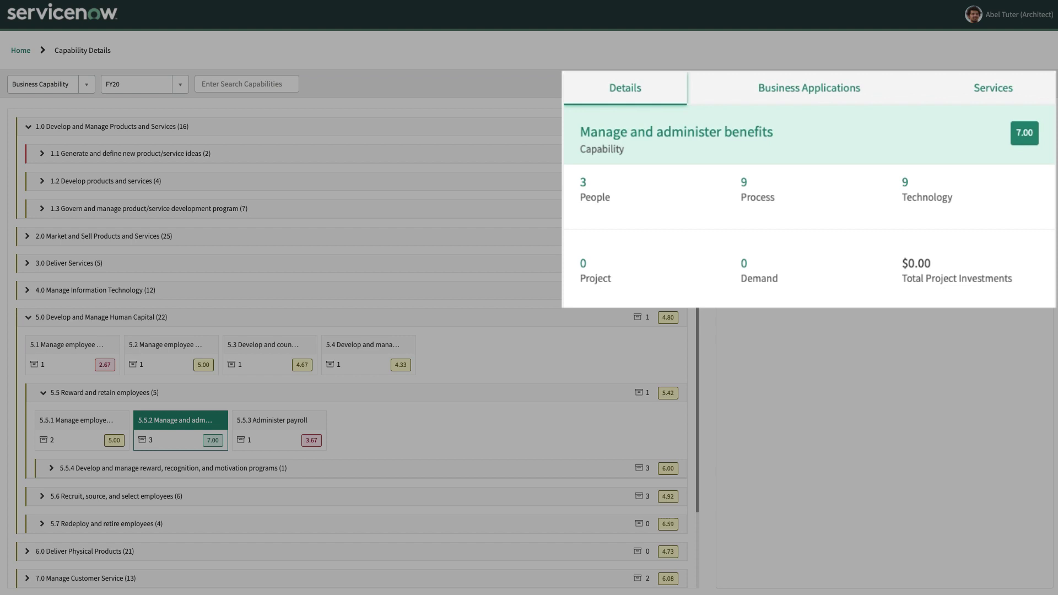
click(809, 88)
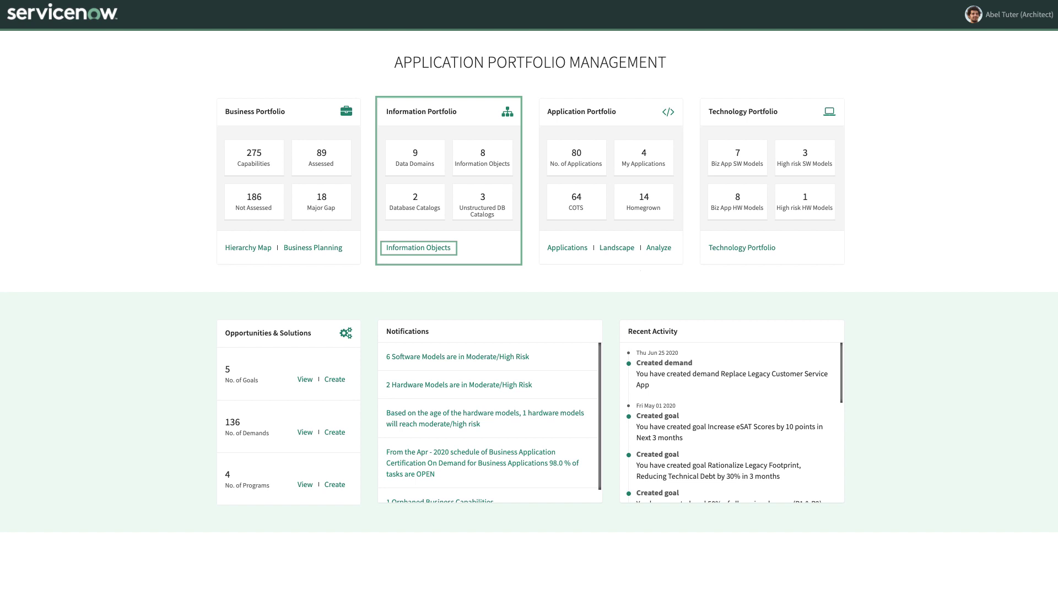
click(418, 248)
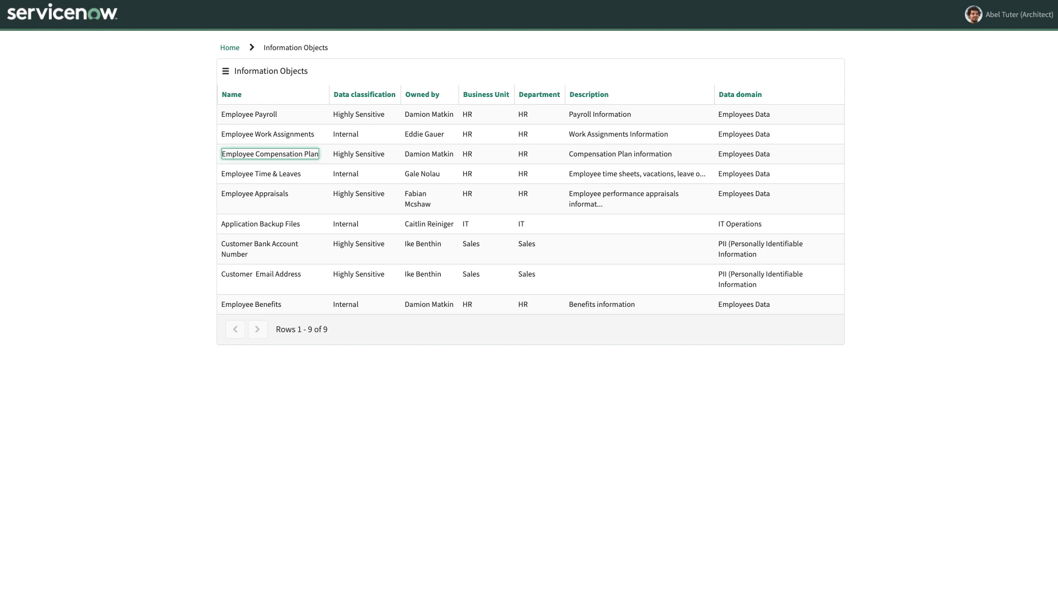
click(269, 155)
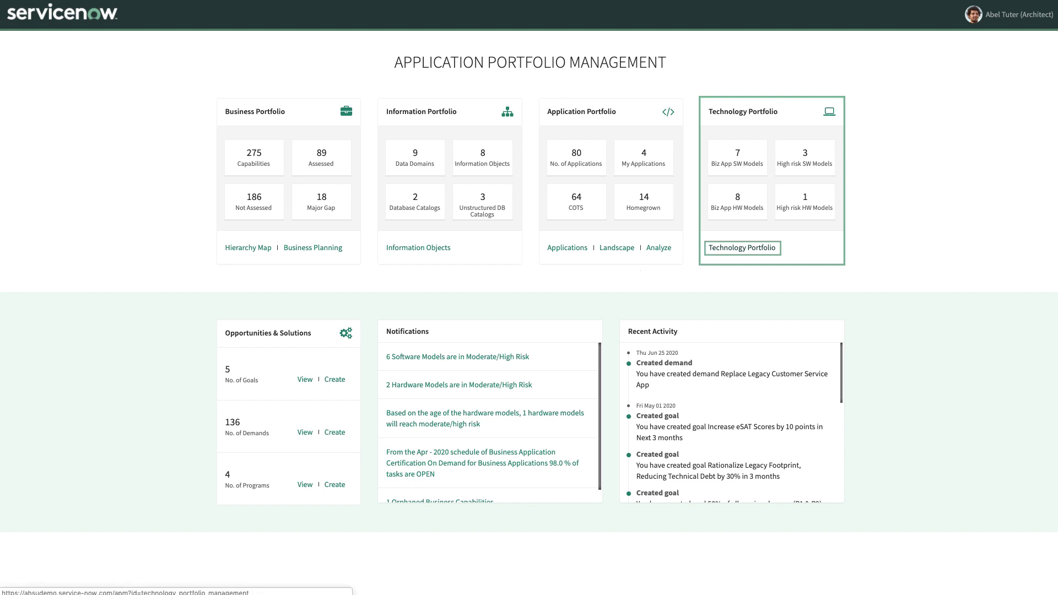
click(742, 247)
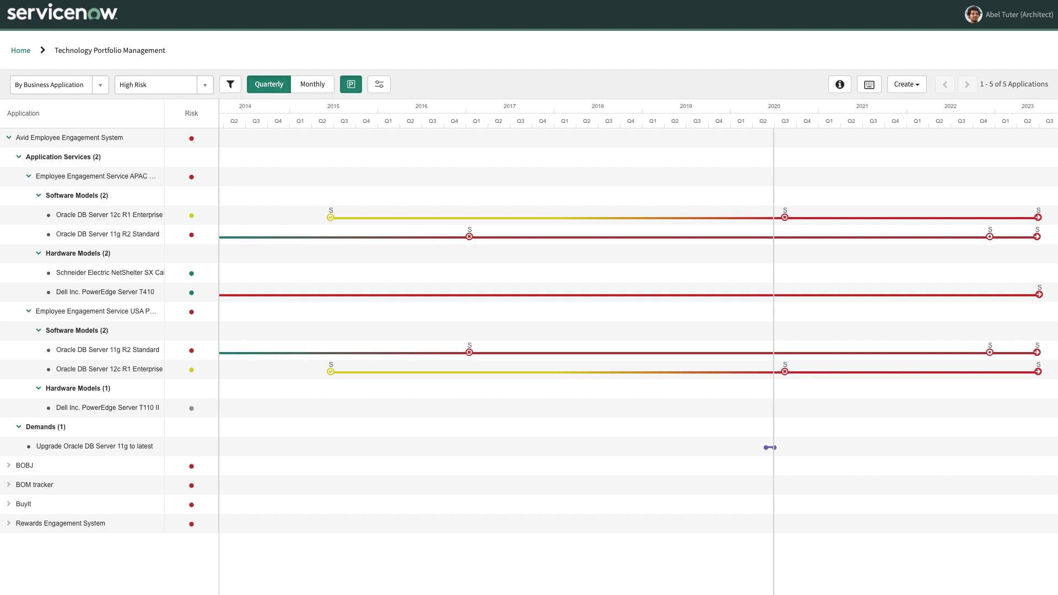
click(204, 85)
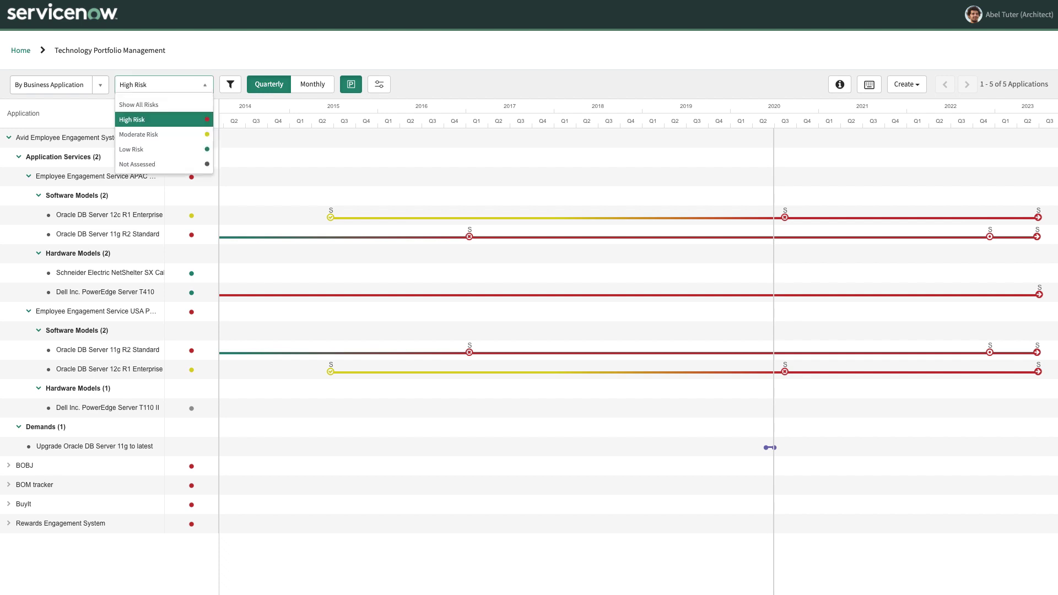